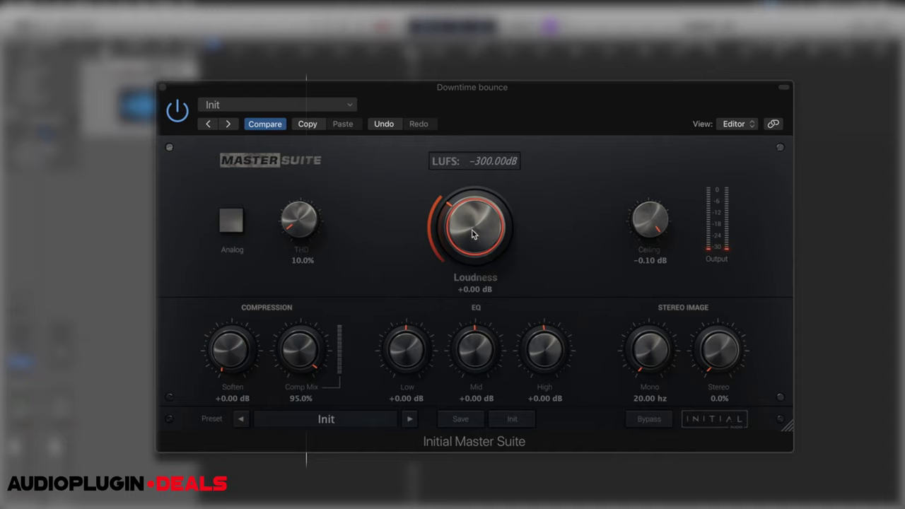
Step: Test higher Loudness and a lower Ceiling, then restore Loudness +0.00 dB and Ceiling -0.10 dB
left_click_drag(473, 238, 491, 229)
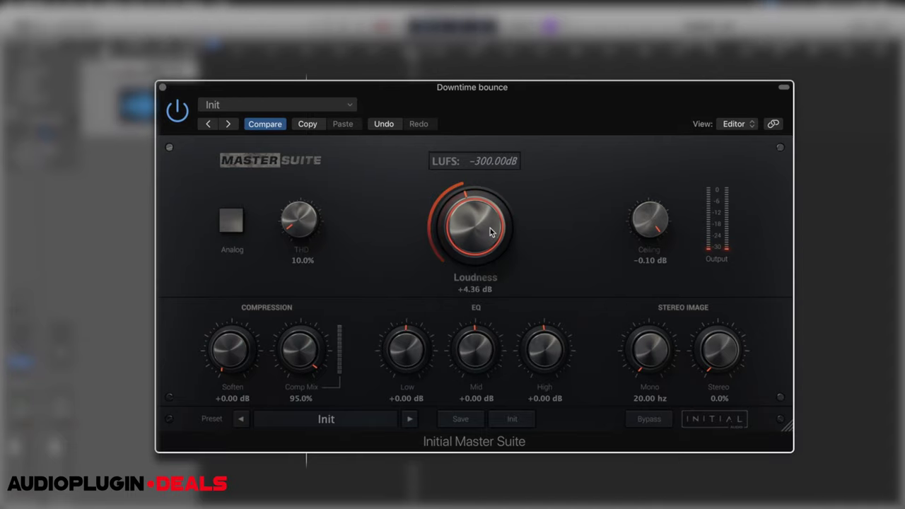
left_click(490, 229, "alt")
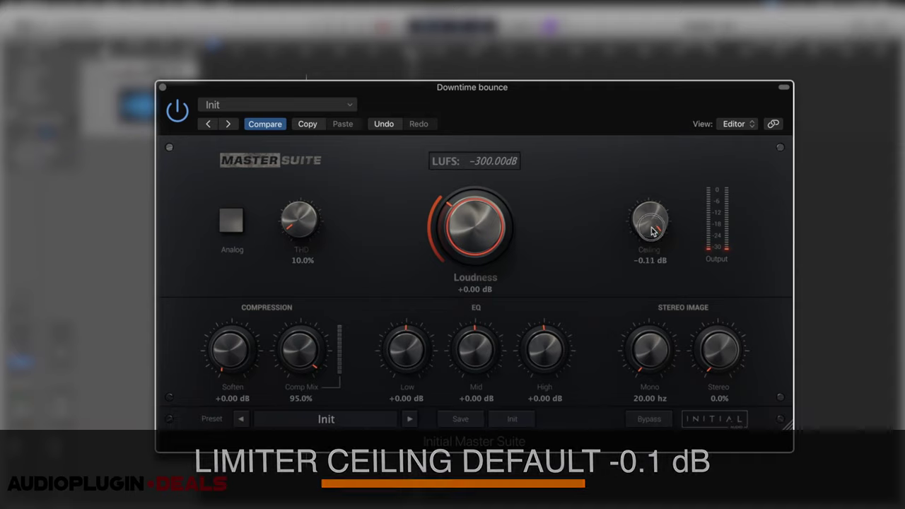
left_click_drag(650, 215, 668, 338)
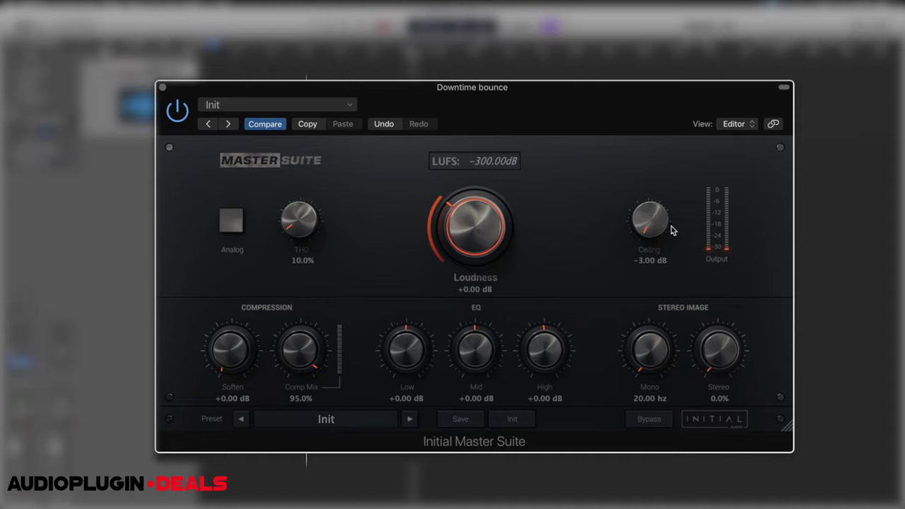
left_click_drag(665, 223, 669, 120)
left_click_drag(657, 225, 658, 230)
Step: Boost the EQ High band to +6.00 dB and set Mono to about 110.10 Hz
mouse_move(544, 330)
left_mouse_down()
mouse_move(541, 242)
mouse_move(554, 348)
mouse_move(546, 318)
left_mouse_up()
left_click_drag(651, 363, 661, 316)
mouse_move(657, 354)
left_mouse_down()
mouse_move(649, 399)
mouse_move(651, 350)
mouse_move(648, 358)
left_mouse_up()
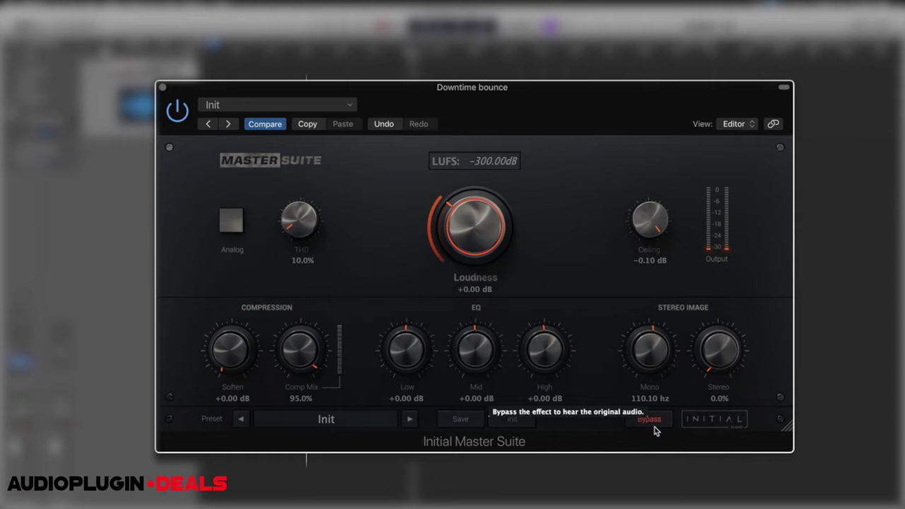
Step: Try wider Stereo and higher Mono settings, then reset Mono to 20.00 Hz and Stereo to 0.0%
left_click_drag(661, 367, 646, 460)
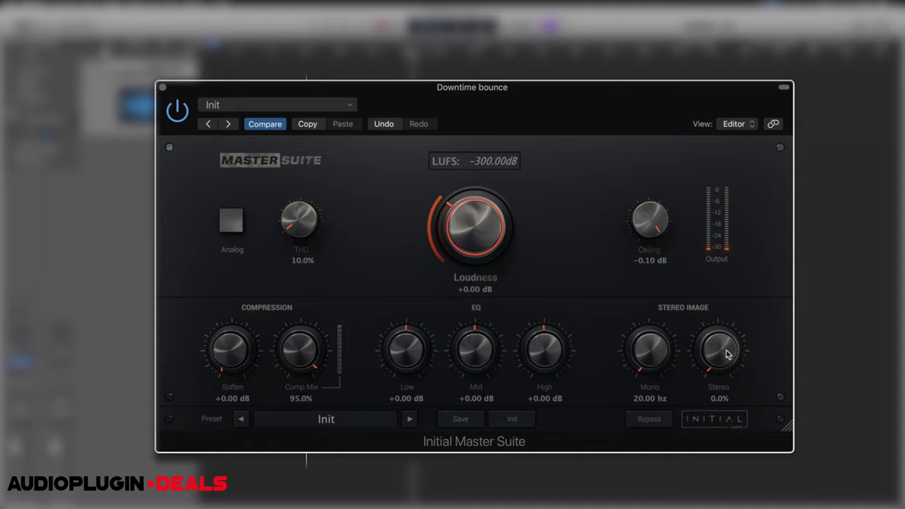
left_click_drag(730, 354, 700, 400)
left_click_drag(655, 351, 652, 300)
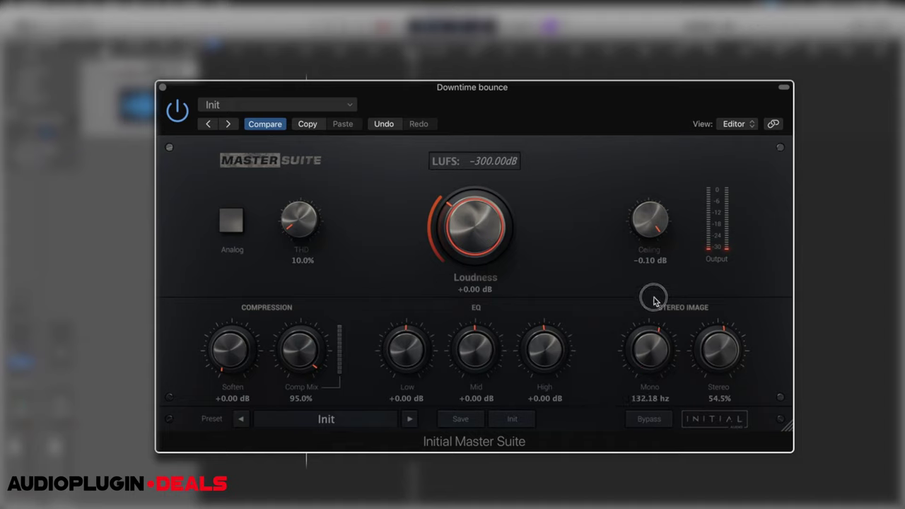
left_click_drag(732, 360, 703, 460)
left_click_drag(657, 348, 648, 417)
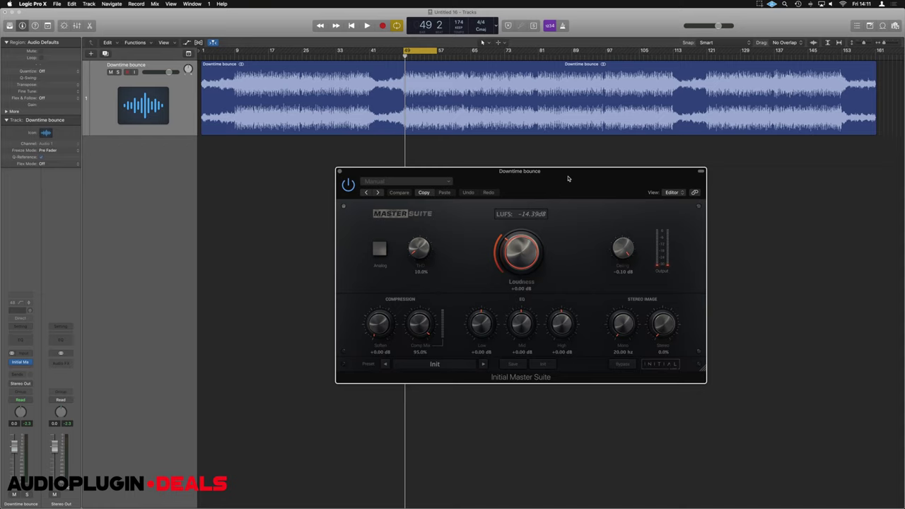
key("space")
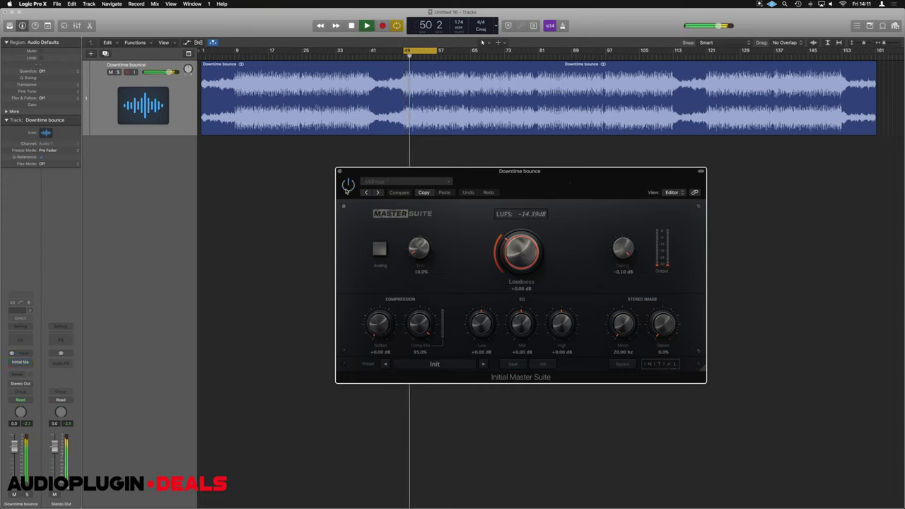
left_click(348, 186)
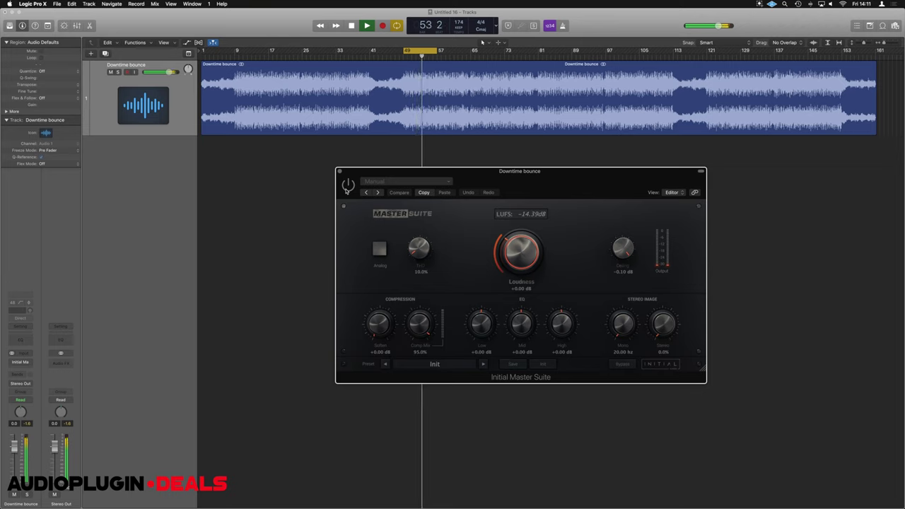
key("space")
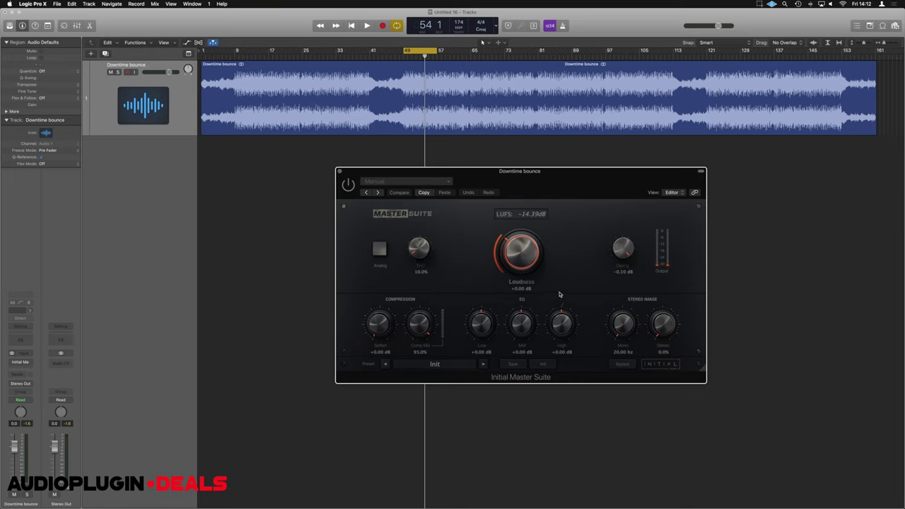
Step: With the track playing, raise Loudness to about +1.86 dB, Comp Mix to 100% and Soften to +0.52 dB
key("space")
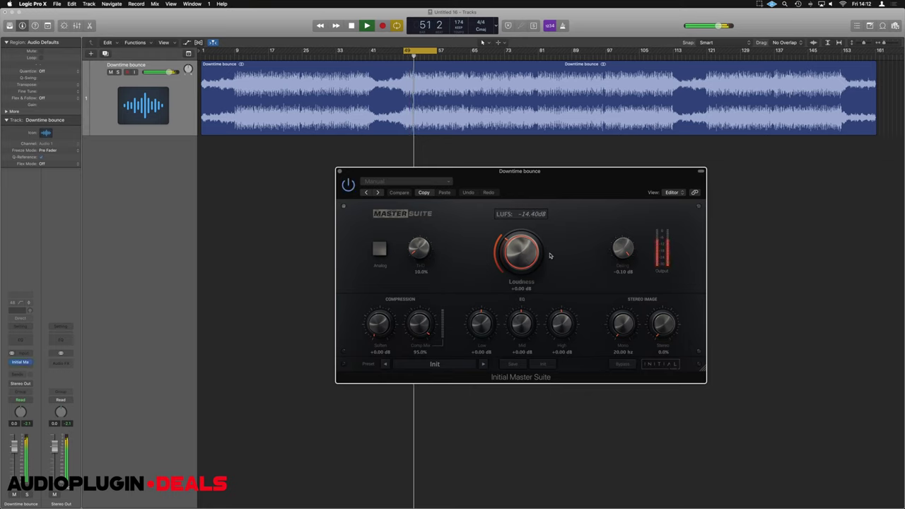
left_click_drag(524, 269, 523, 261)
scroll(523, 260, "up", 3)
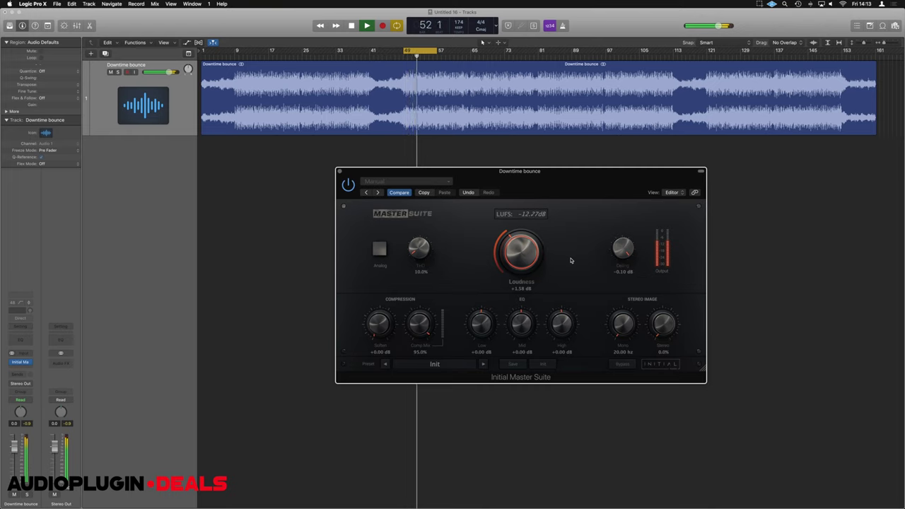
left_click_drag(422, 326, 435, 301)
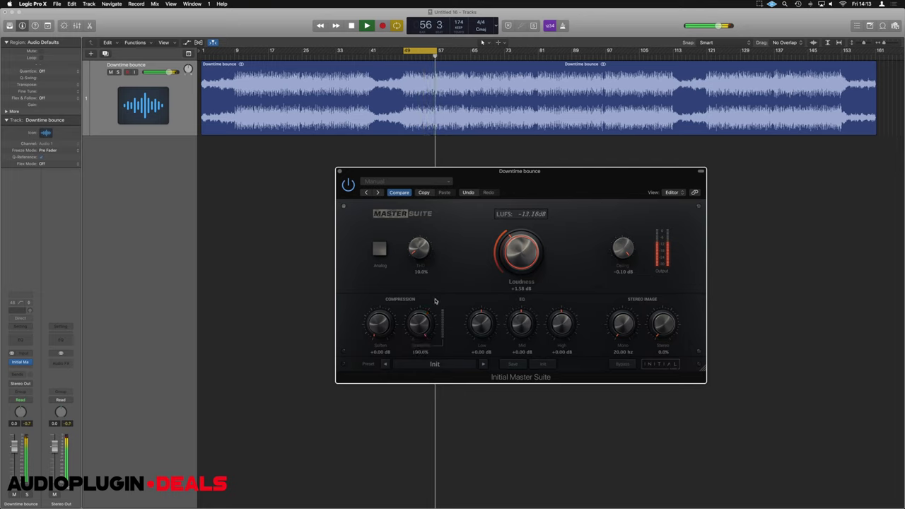
mouse_move(384, 331)
left_mouse_down()
mouse_move(382, 264)
mouse_move(386, 326)
left_mouse_up()
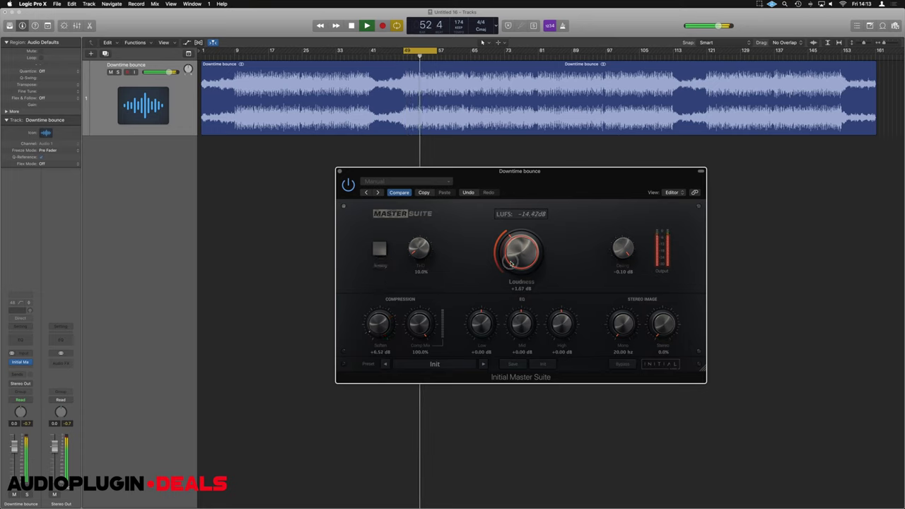
Step: Fine-tune Loudness to +2.68 dB for about -11.70 LUFS, then stop playback
left_click_drag(511, 262, 516, 264)
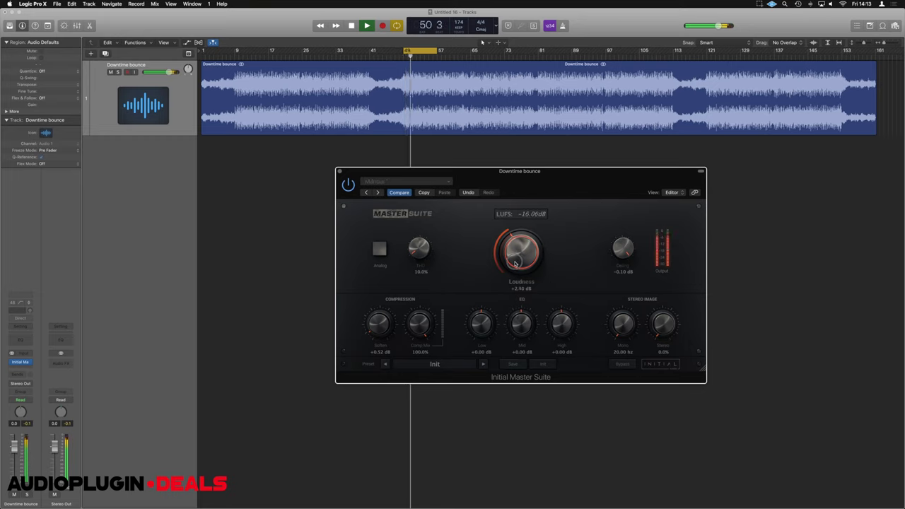
left_click_drag(516, 263, 516, 266)
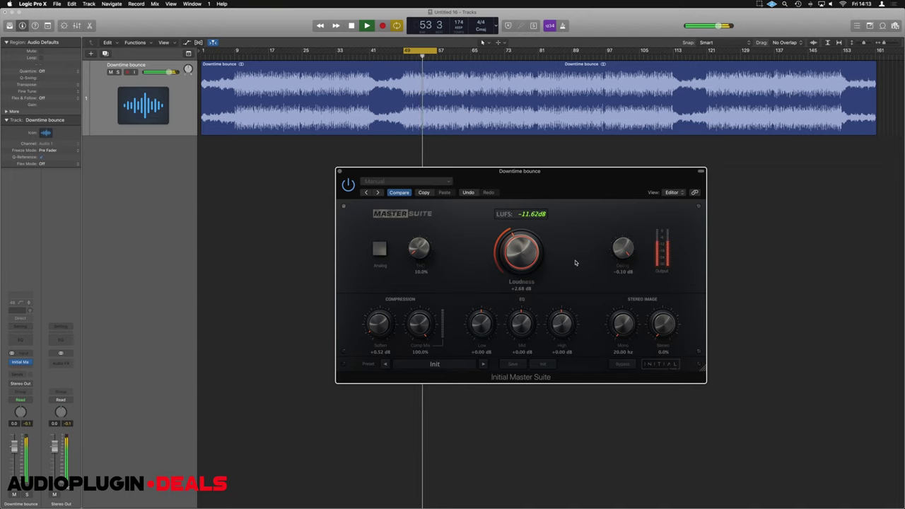
key("space")
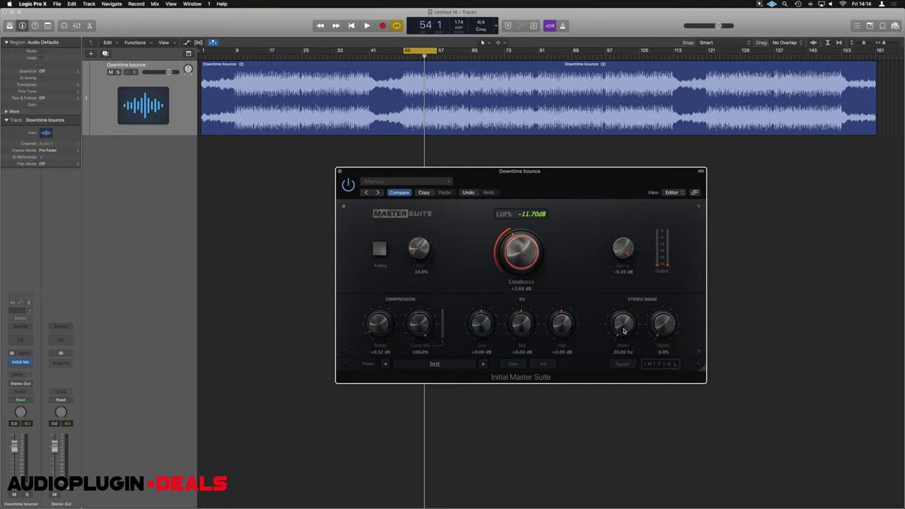
Step: Raise the Mono frequency to 120.69 Hz and start playback to hear it
mouse_move(623, 330)
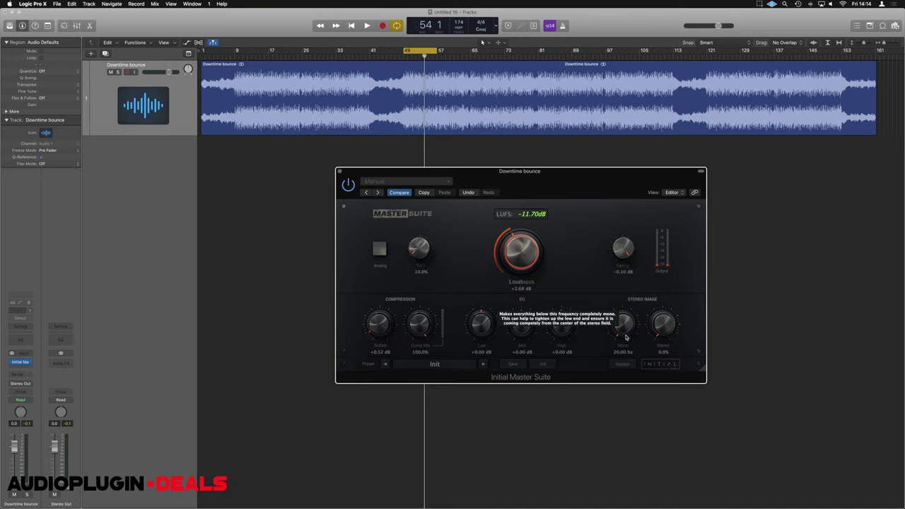
left_click_drag(623, 330, 628, 296)
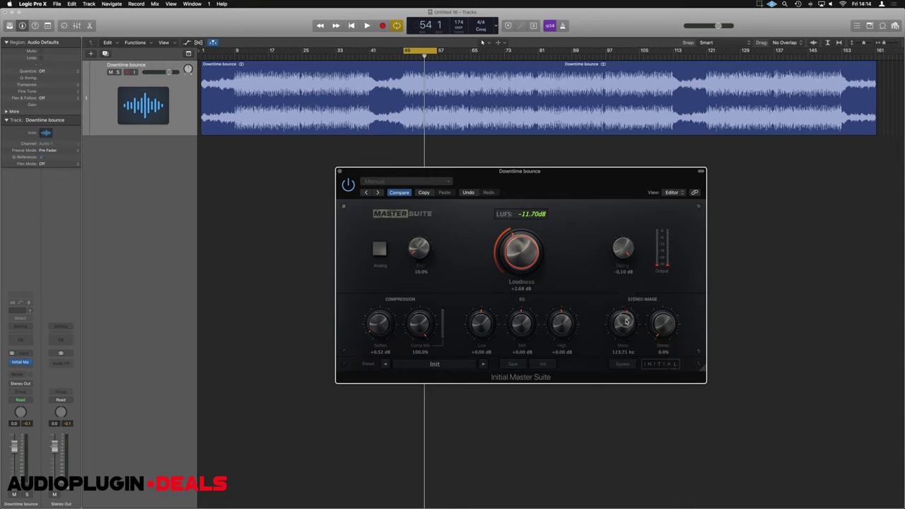
key("space")
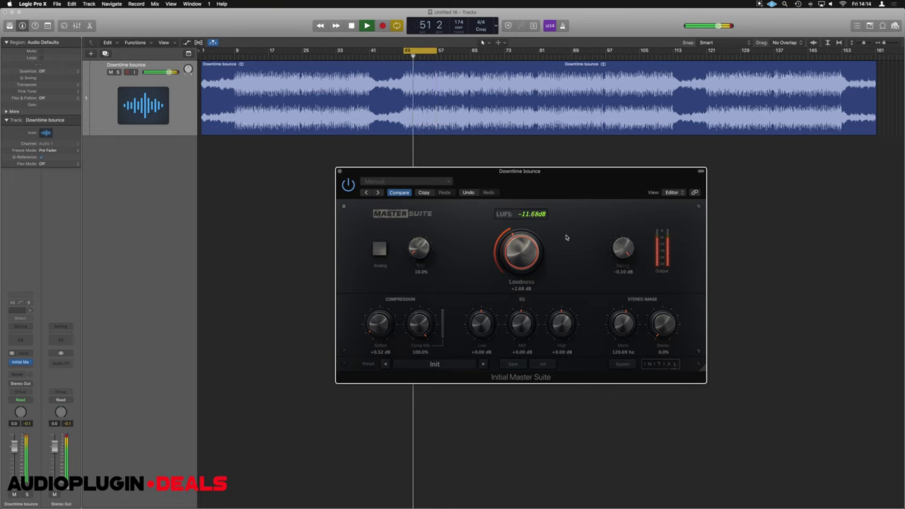
Step: Enable Analog mode with THD at 30.4%, compare it off and on, then stop playback
left_click(380, 249)
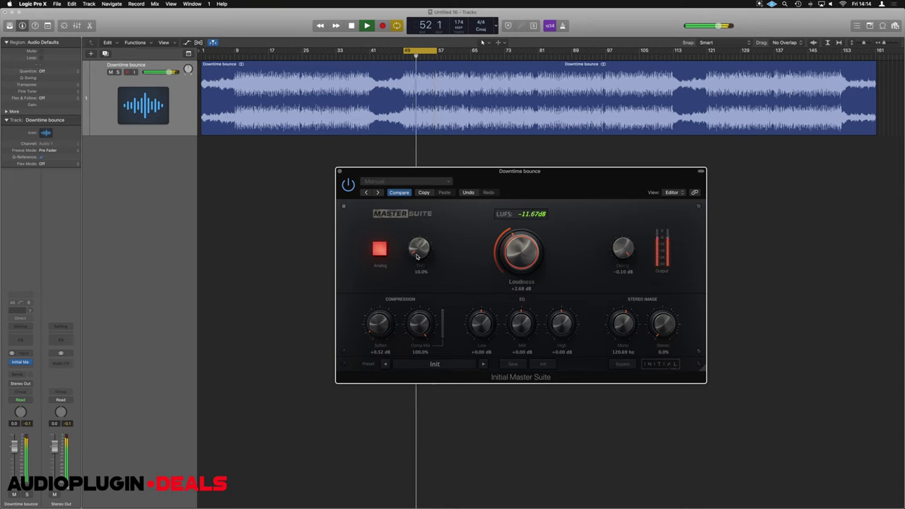
left_click_drag(418, 258, 423, 205)
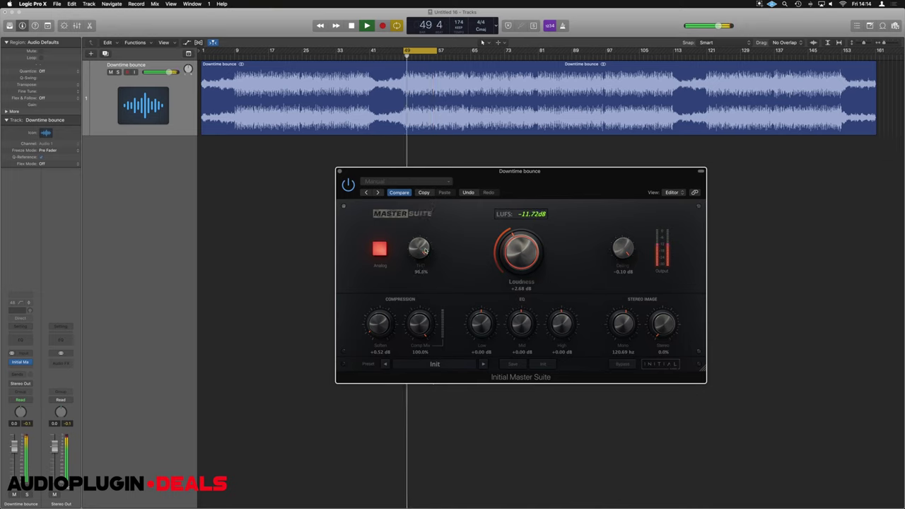
left_click_drag(424, 251, 423, 288)
left_click(378, 276)
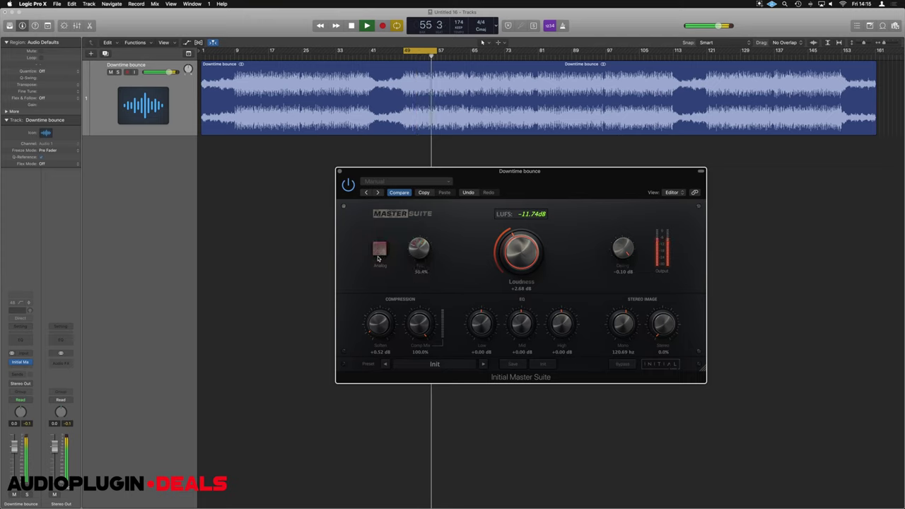
left_click(378, 276)
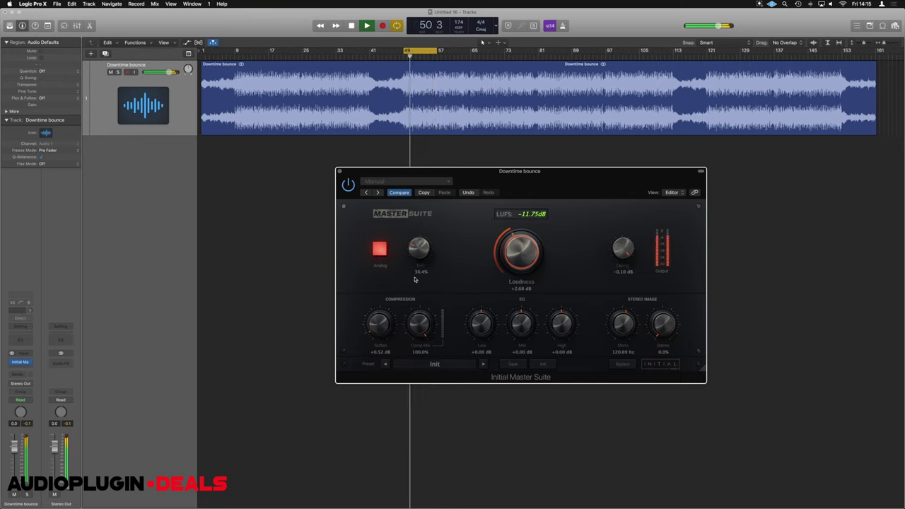
key("space")
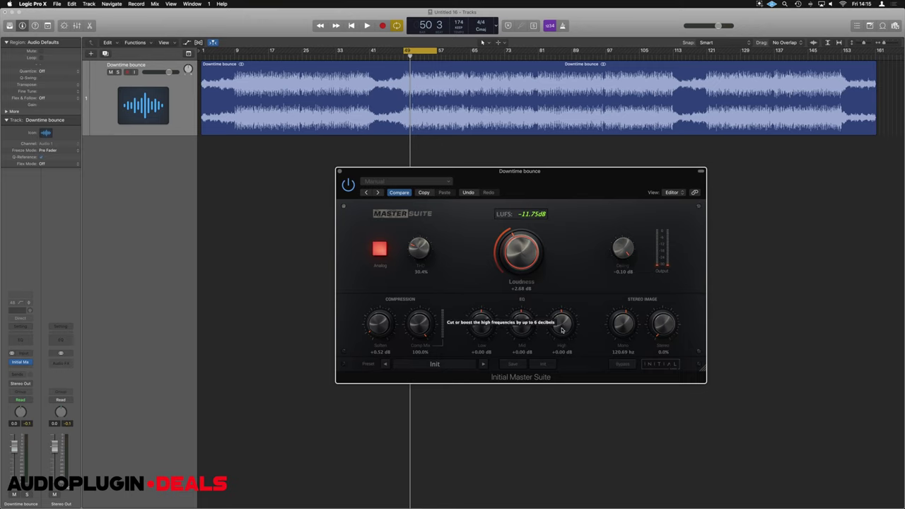
Step: Start playback and set EQ Mid to +1.04 dB and High to -1.49 dB
key("space")
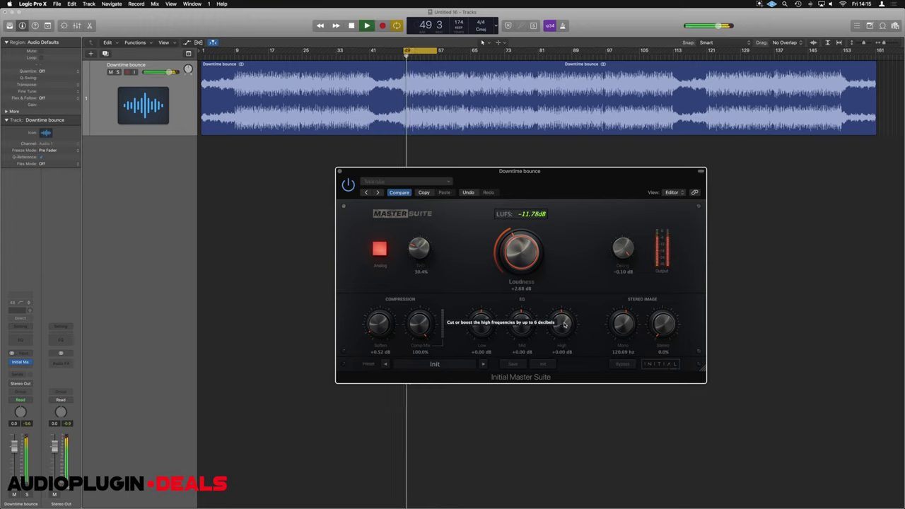
left_click_drag(564, 329, 527, 327)
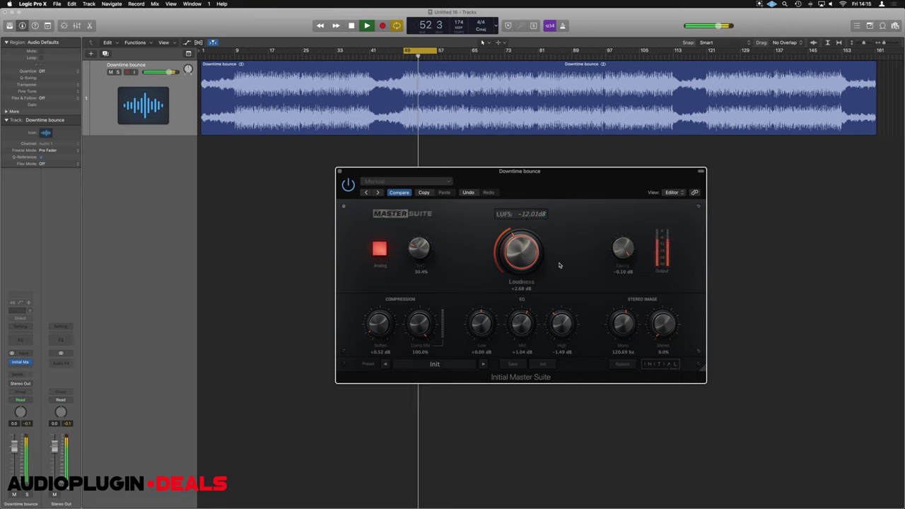
left_click(624, 366)
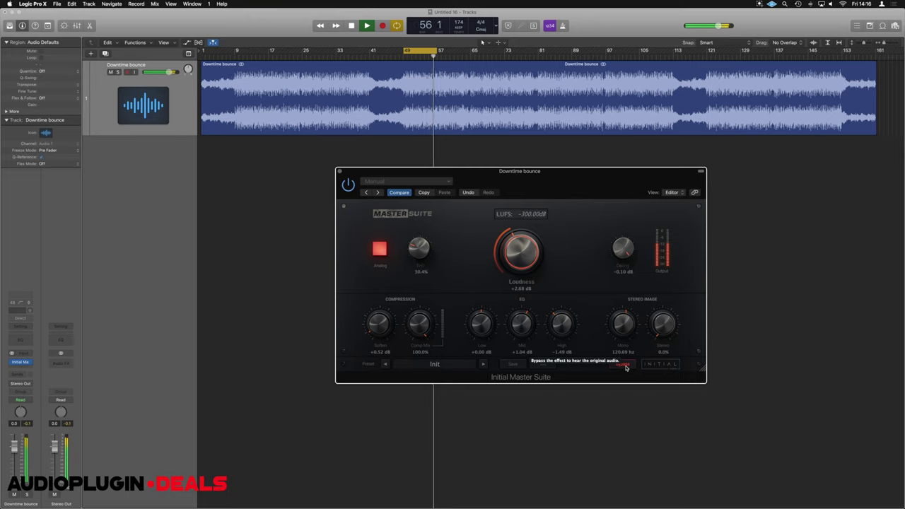
left_click(625, 367)
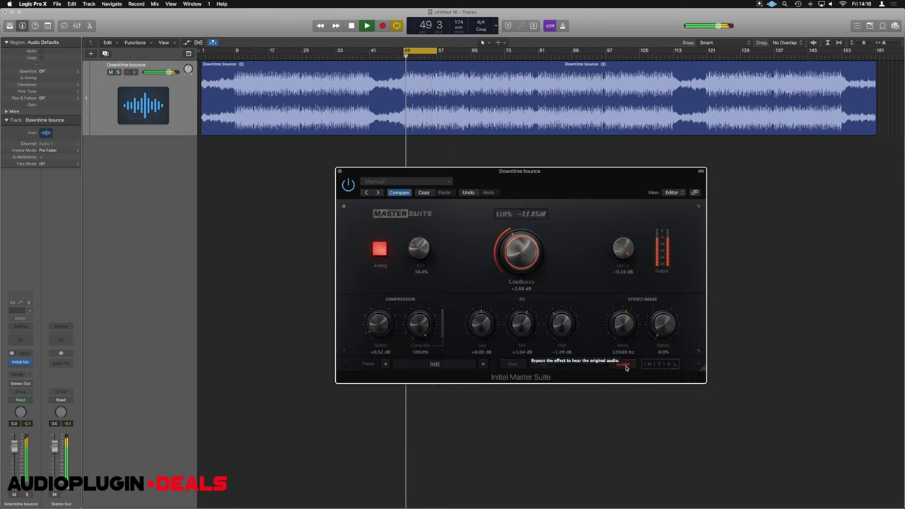
left_click(625, 366)
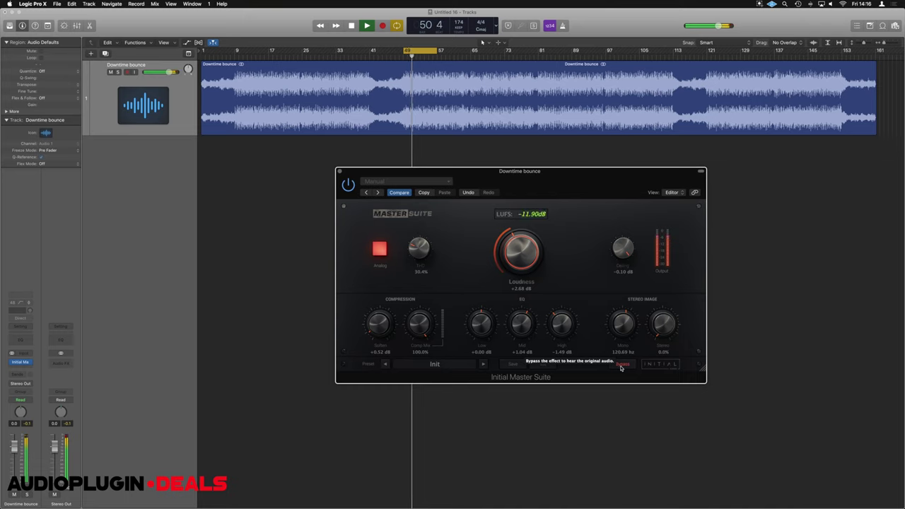
key("space")
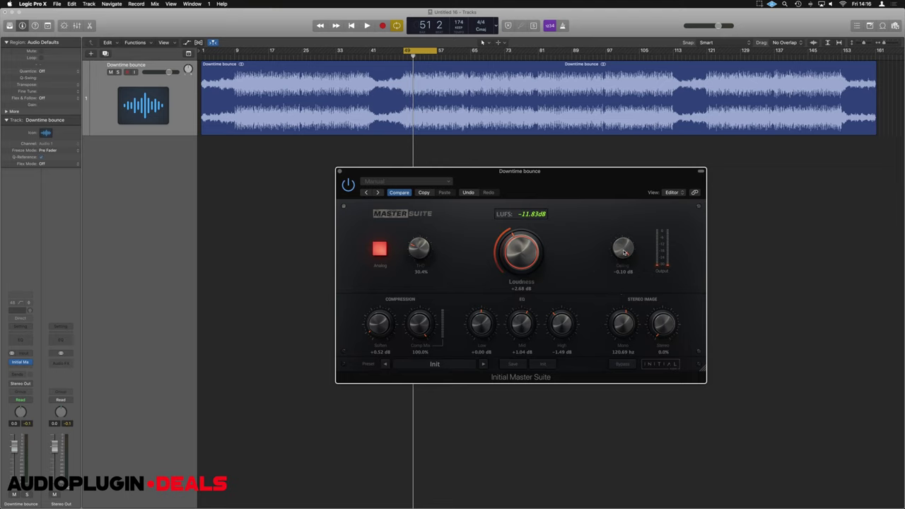
Step: Lower the output Ceiling from -0.10 dB to -0.60 dB
left_click_drag(624, 252, 636, 273)
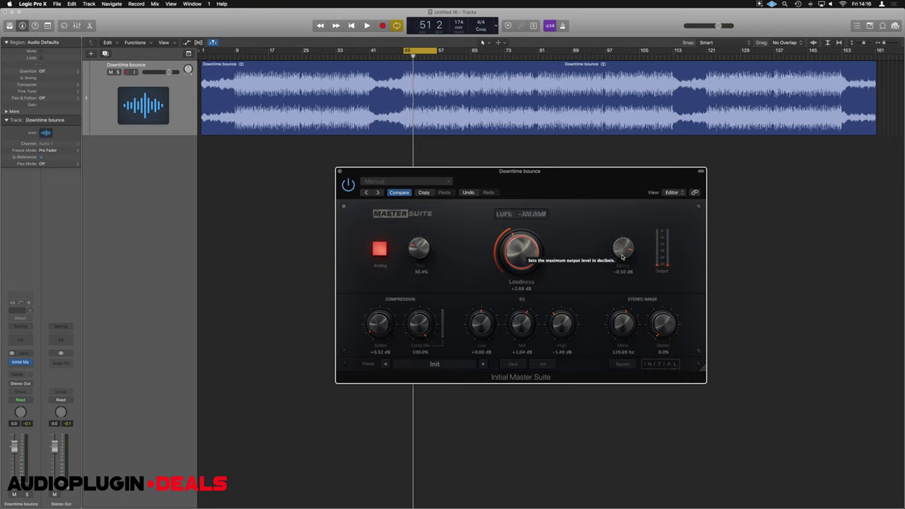
left_click_drag(623, 256, 624, 245)
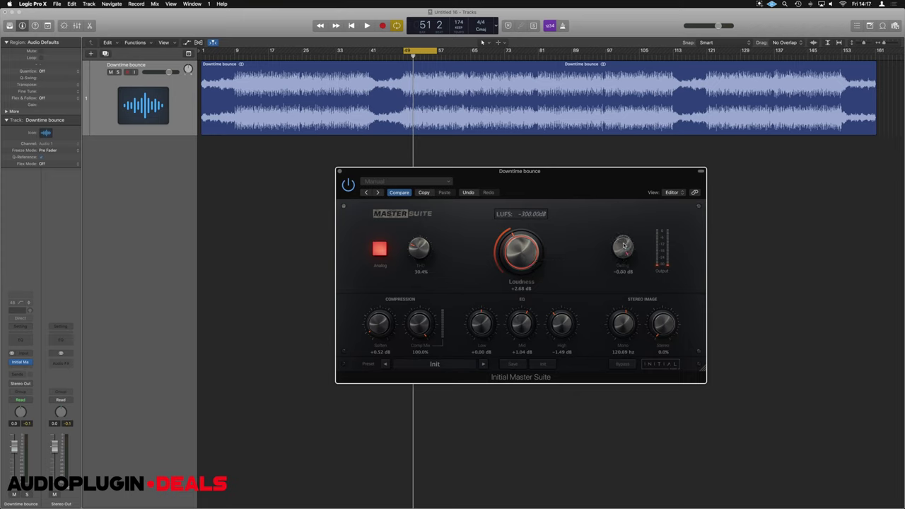